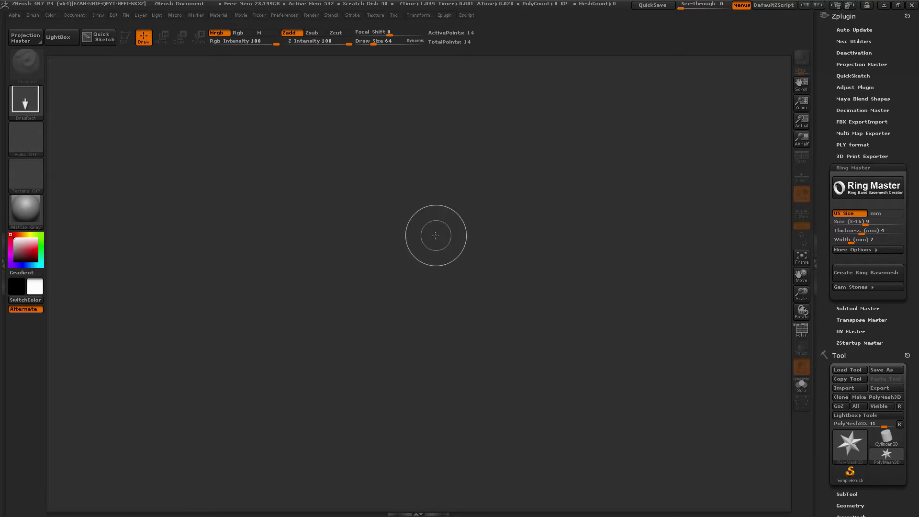
Draw the PolyMesh3D star on the canvas and enter edit mode.
mouse_move(435, 236)
mouse_down()
mouse_move(469, 351)
mouse_move(546, 288)
mouse_move(569, 330)
mouse_up()
key(t)
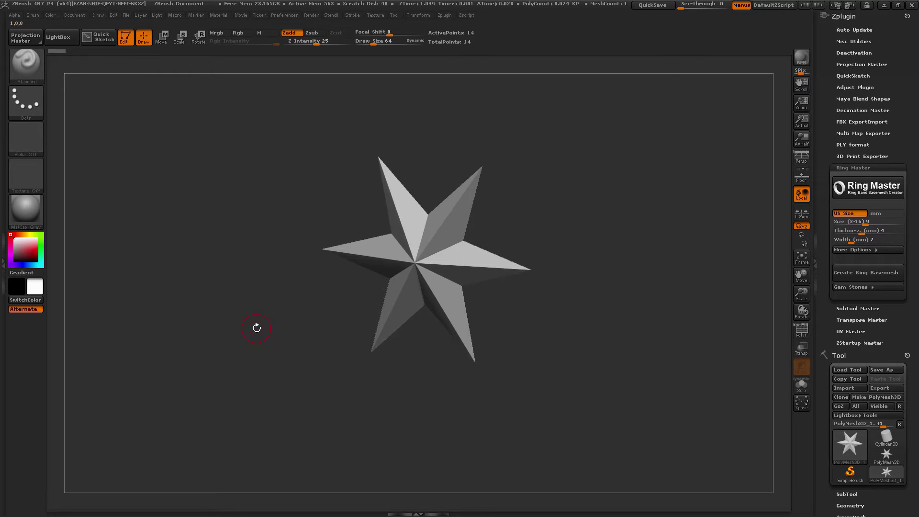
Switch to the file explorer, look through the ZBrush_4R7 installation folder, and return to ZBrush.
key(alt+Tab)
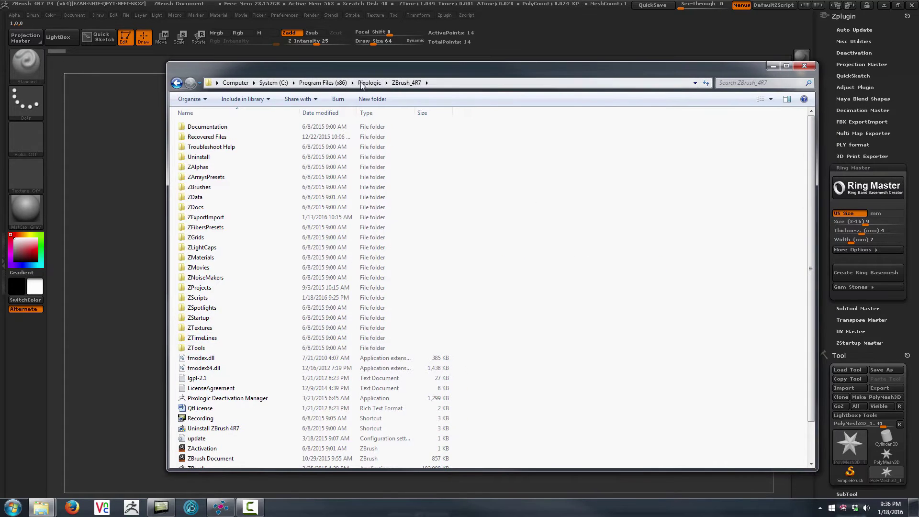
click(384, 289)
scroll(336, 336, down, 2)
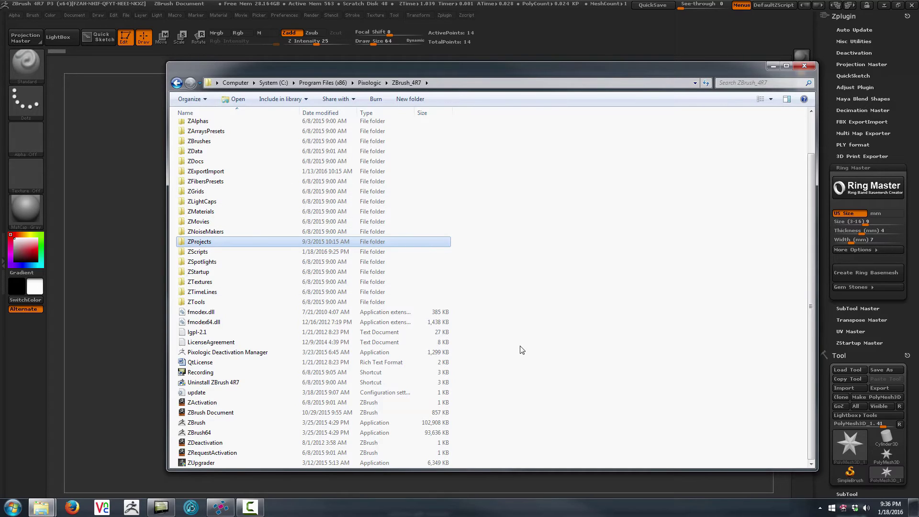
click(148, 234)
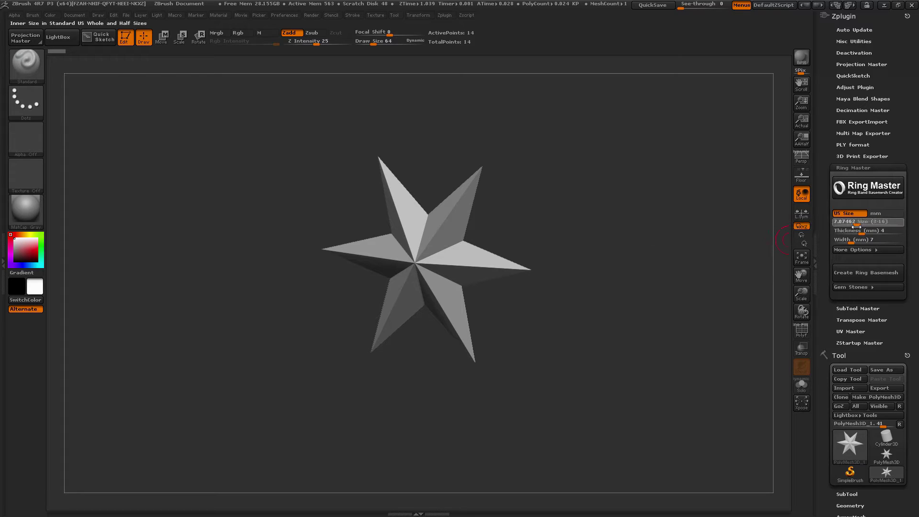
Set the Ring Master US size to 8.5 and the thickness to about 3.28 mm.
drag(865, 225, 863, 222)
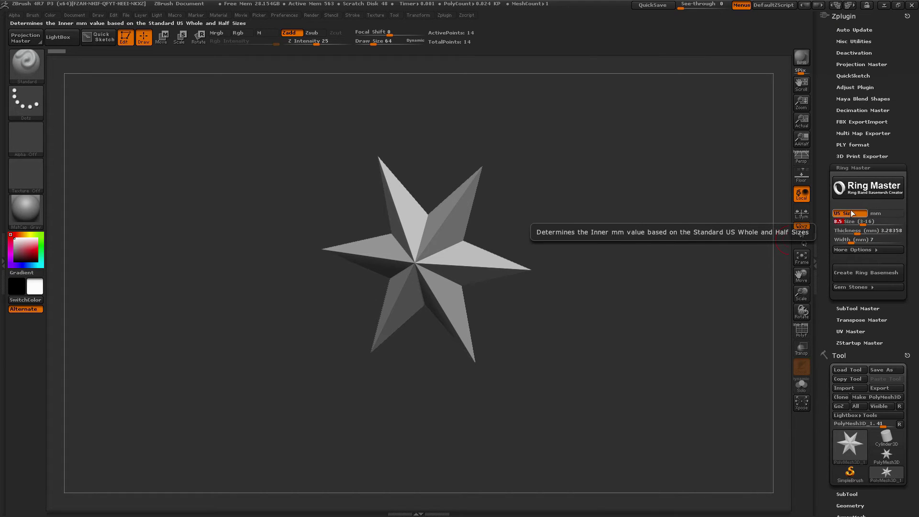
Switch to the file explorer and open the RingSizes text file from the RingMaster_4R7 plugin folder.
key(alt+Tab)
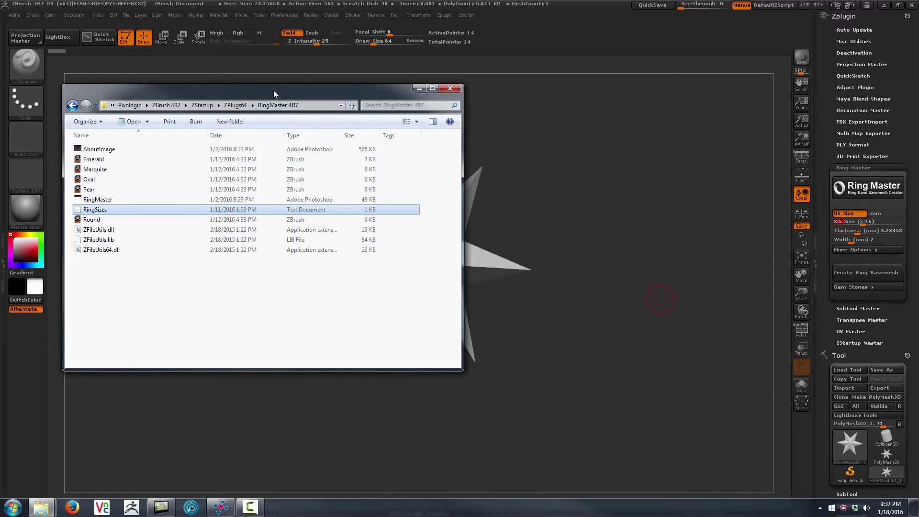
drag(278, 95, 393, 164)
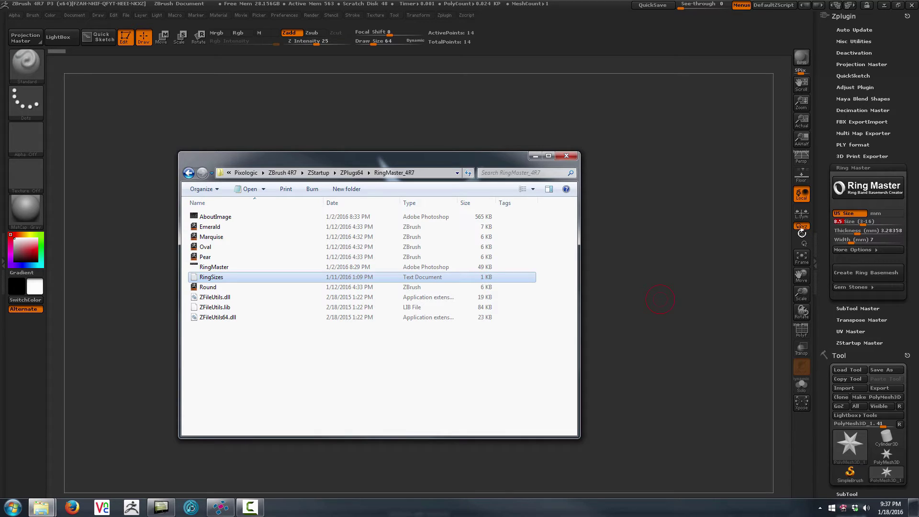
drag(433, 167, 461, 146)
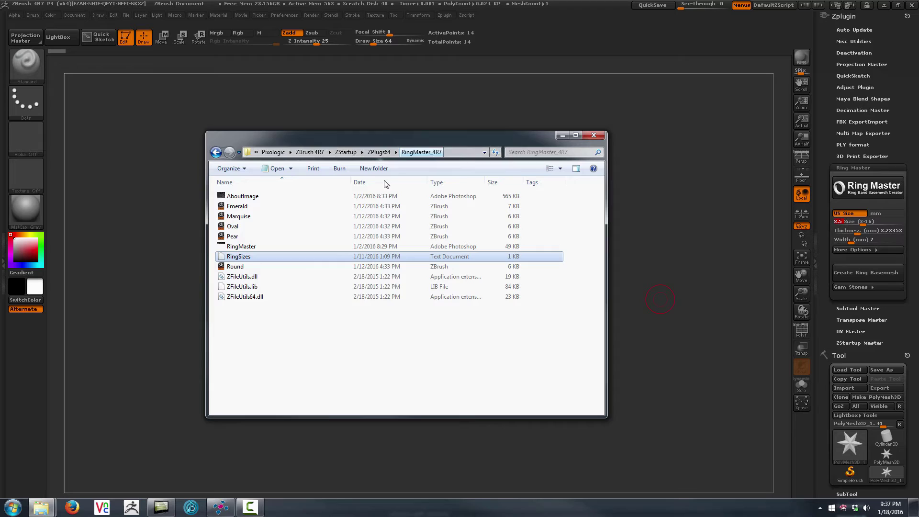
click(271, 261)
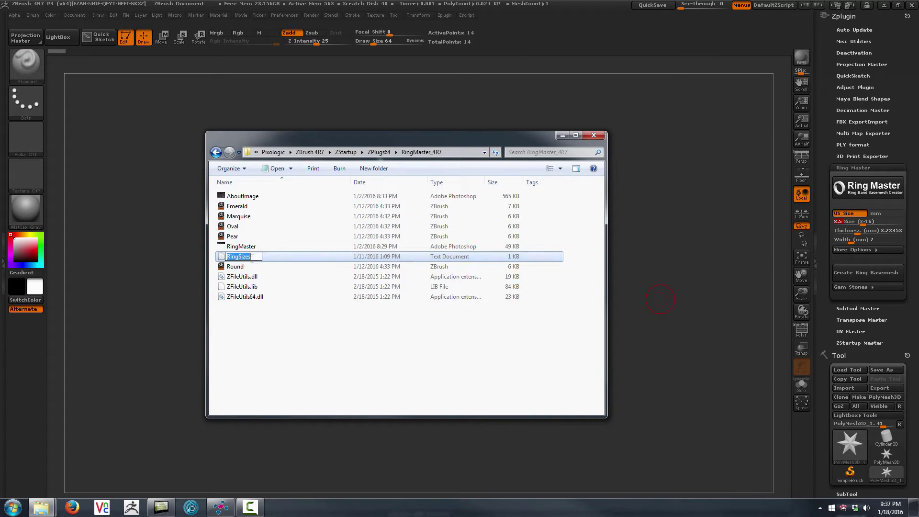
click(276, 258)
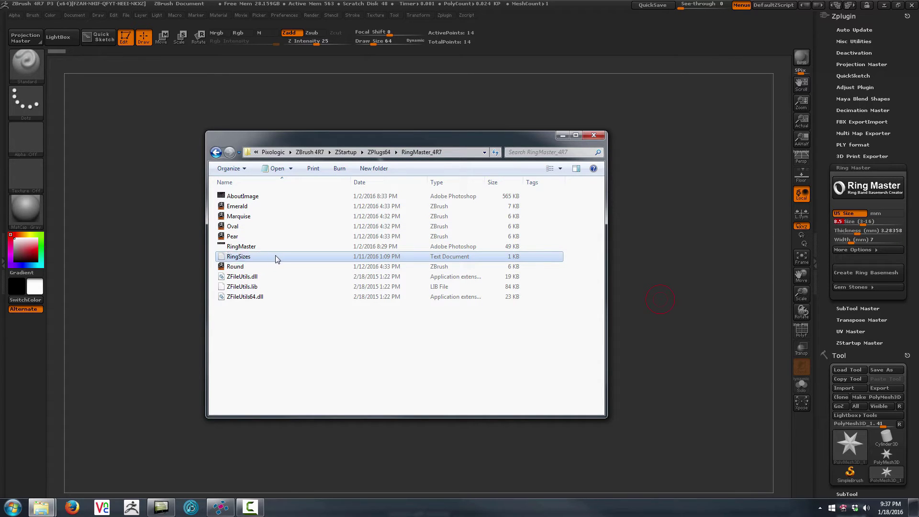
double_click(275, 259)
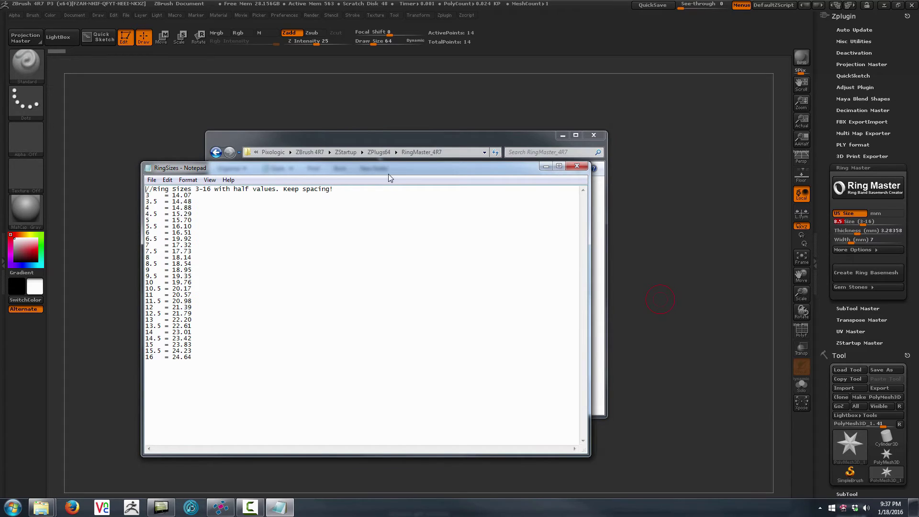
Review the ring size to millimetre table in RingSizes, and close the file and its folder window.
drag(403, 168, 515, 159)
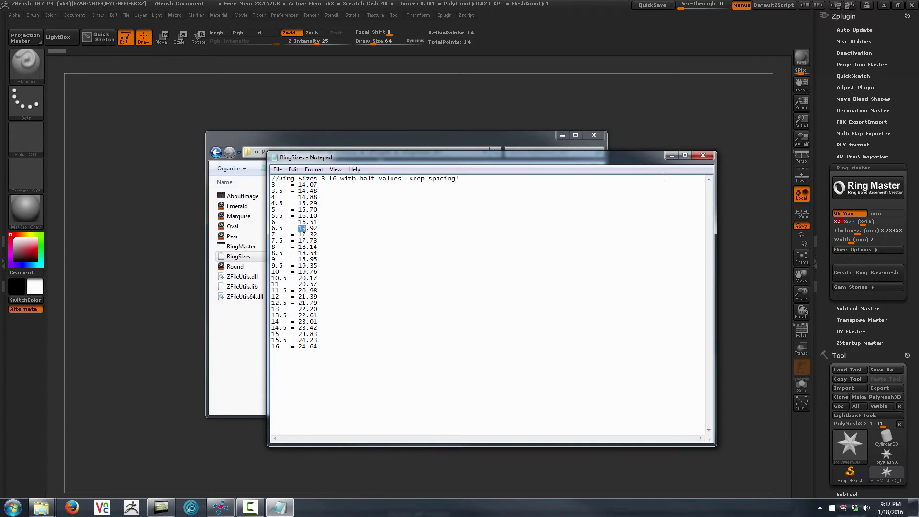
click(702, 156)
click(478, 265)
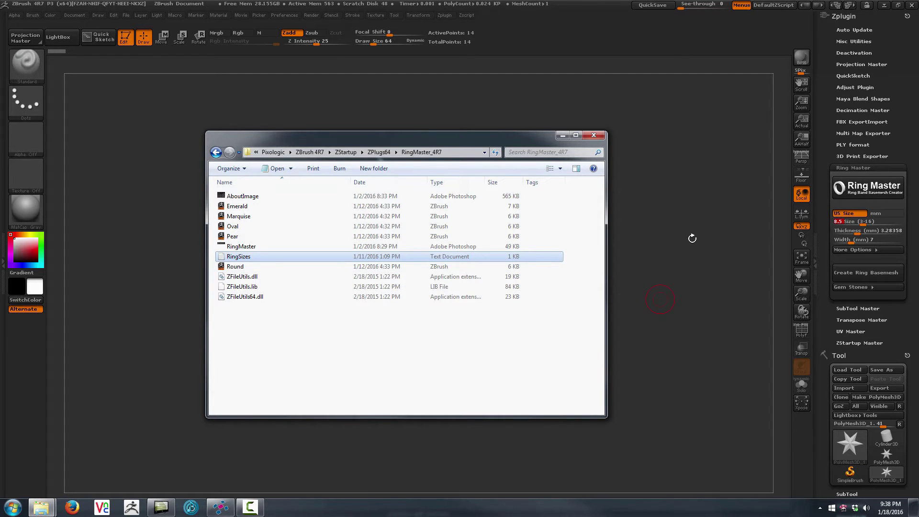
click(594, 136)
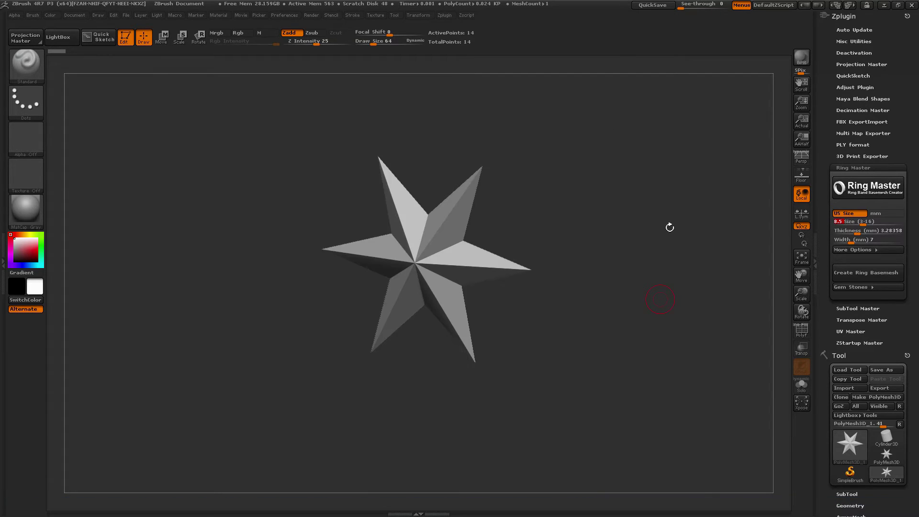
Switch the Ring Master sizing to millimetres and set the ring size to 80 mm.
click(886, 214)
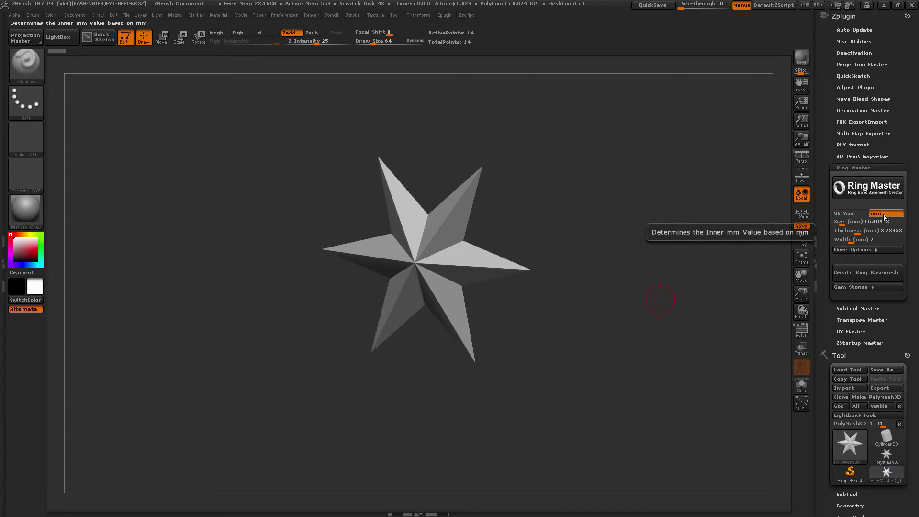
drag(842, 223, 915, 226)
drag(698, 220, 776, 259)
Set the ring band's width to 10 mm and its thickness to 5 mm.
click(856, 234)
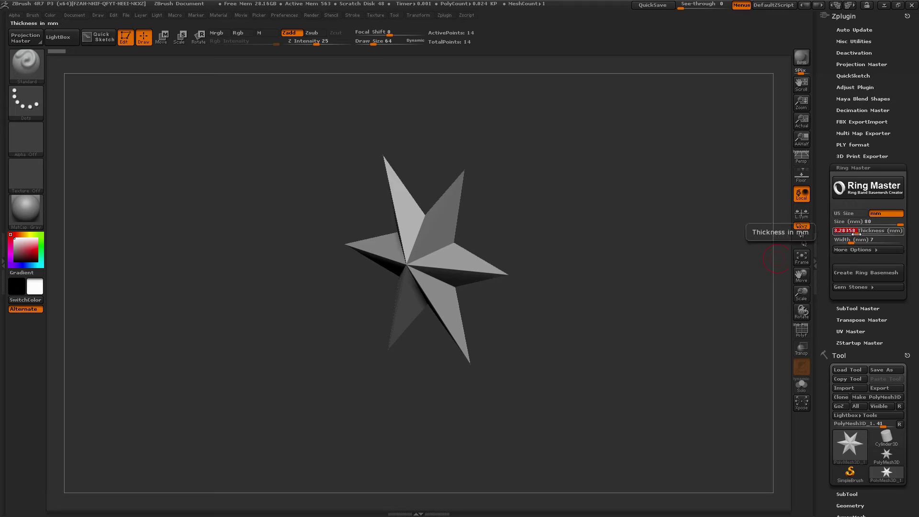
text(4)
key(Return)
mouse_move(862, 233)
mouse_down()
mouse_move(917, 233)
mouse_move(857, 234)
mouse_move(916, 242)
mouse_move(857, 244)
mouse_up()
text(10)
key(Return)
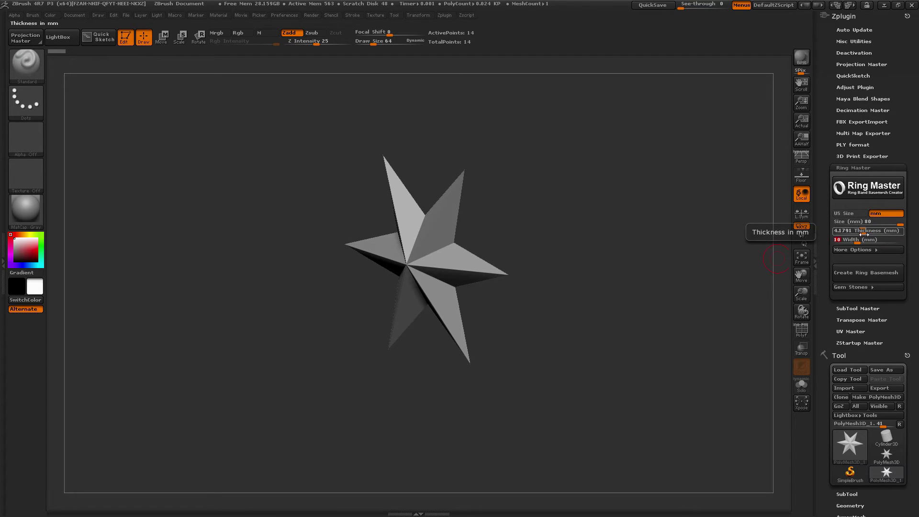
click(857, 230)
text(5)
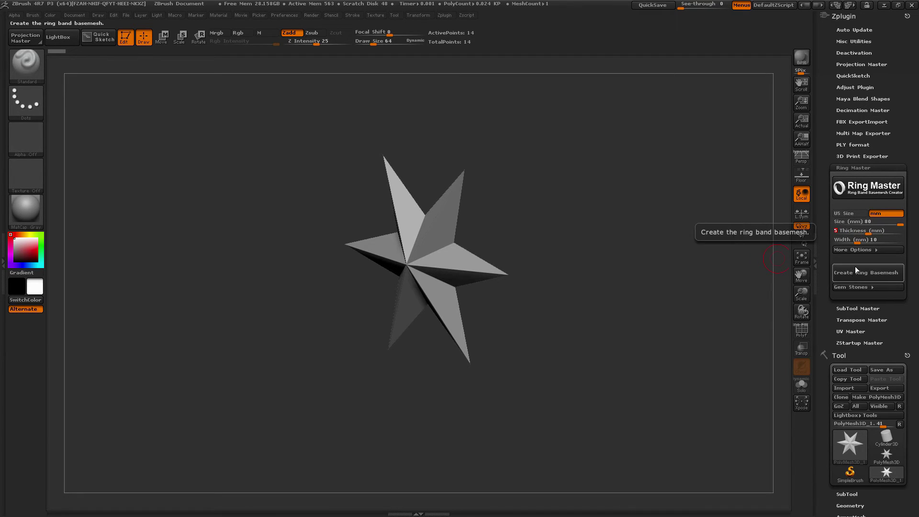
Create the ring basemesh and display its polygroups and wireframe.
click(852, 273)
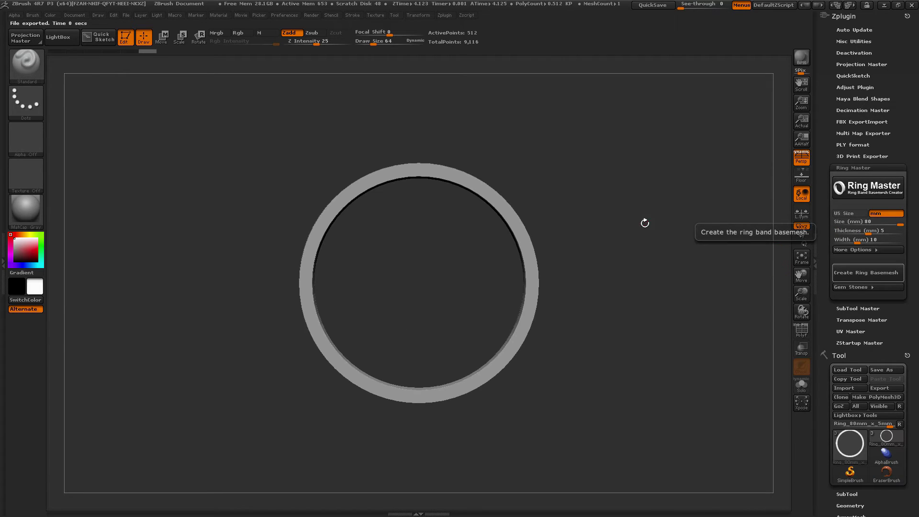
mouse_move(657, 231)
mouse_down()
mouse_move(651, 261)
mouse_move(657, 245)
mouse_up()
key(shift+f)
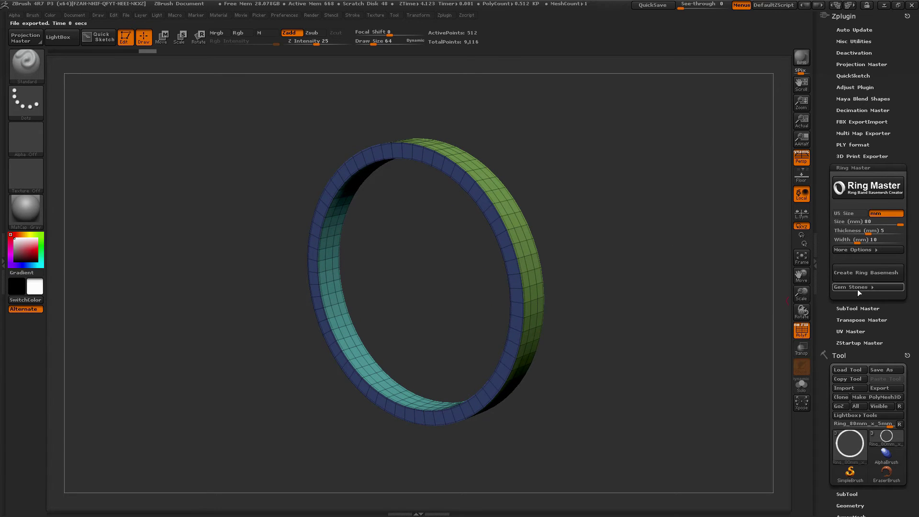
drag(785, 287, 671, 262)
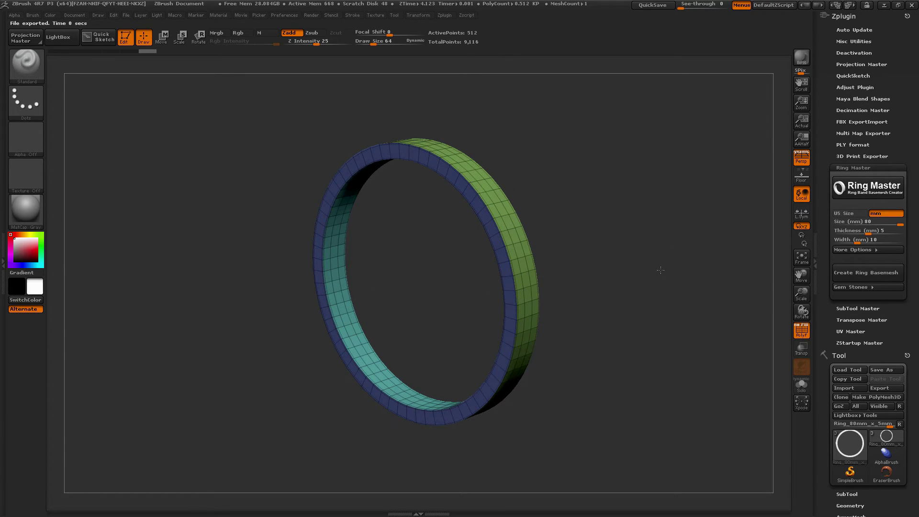
Add a round gem stone with a 4 mm dimension as a subtool of the ring.
click(852, 287)
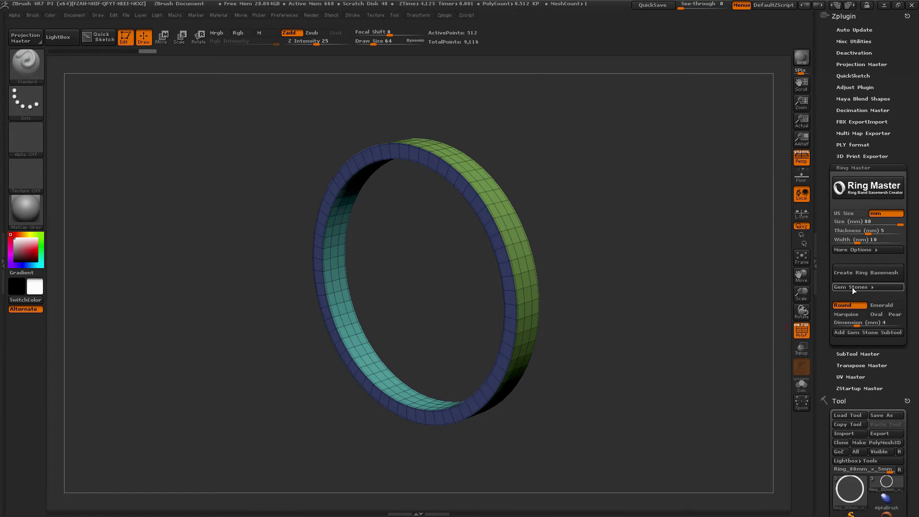
click(860, 332)
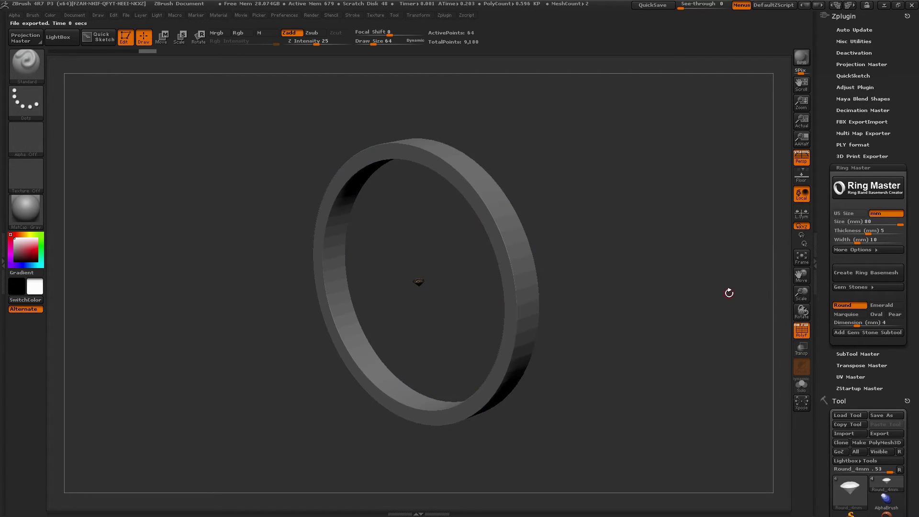
key(f)
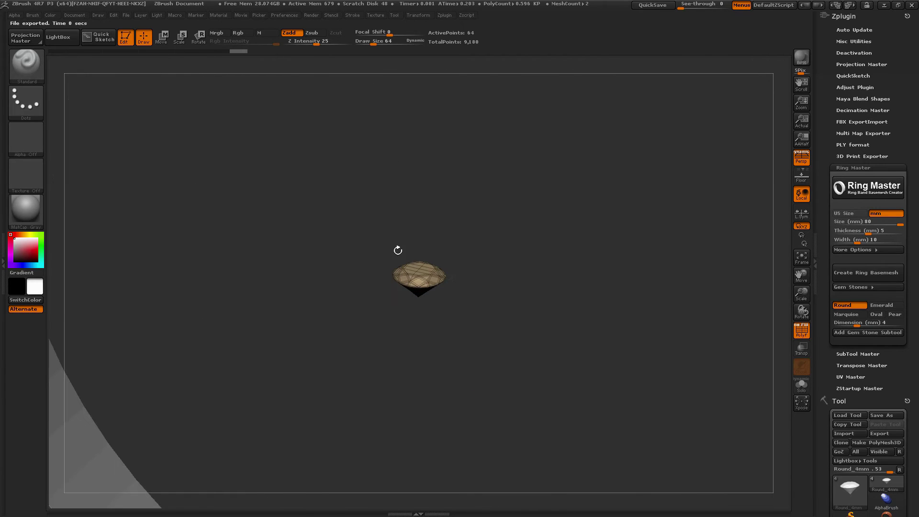
drag(495, 349, 768, 375)
drag(441, 289, 418, 270)
drag(833, 369, 833, 200)
drag(460, 287, 531, 326)
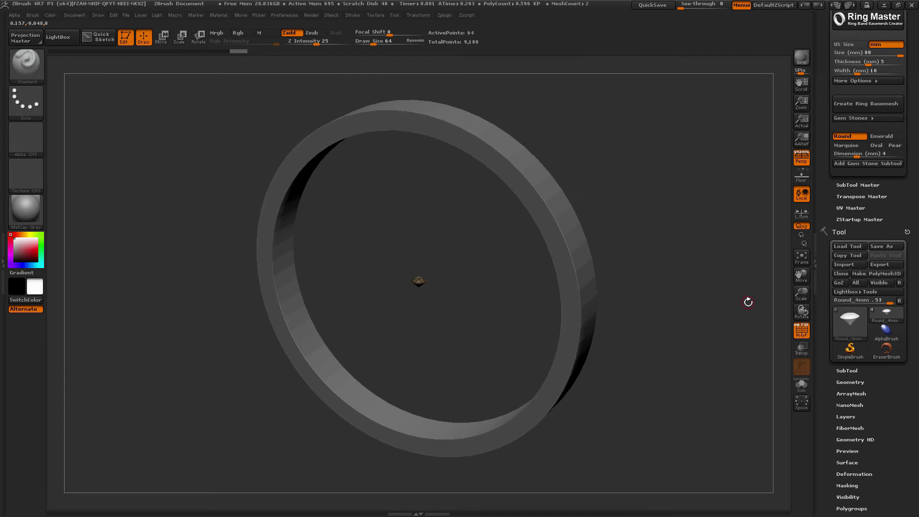
Export the Round_4mm gem subtool in OBJ format to the Diamonds folder as Round_4mm.
click(847, 370)
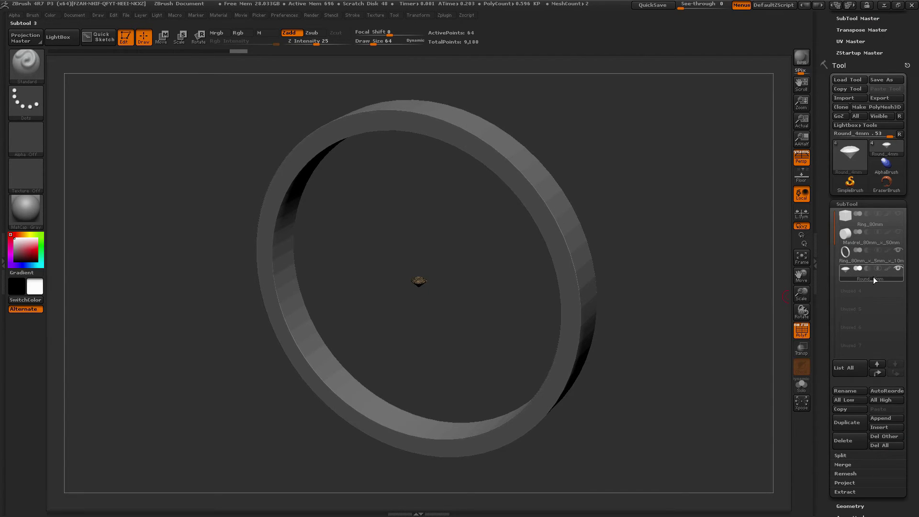
click(884, 98)
click(278, 393)
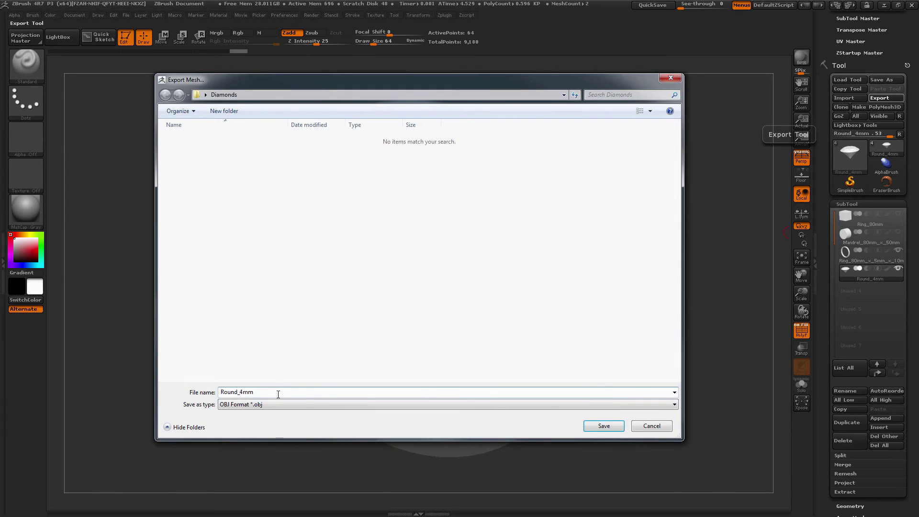
click(594, 425)
Switch to netfabb Basic and open the Round_4mm OBJ file from the Diamonds folder.
key(alt+Tab)
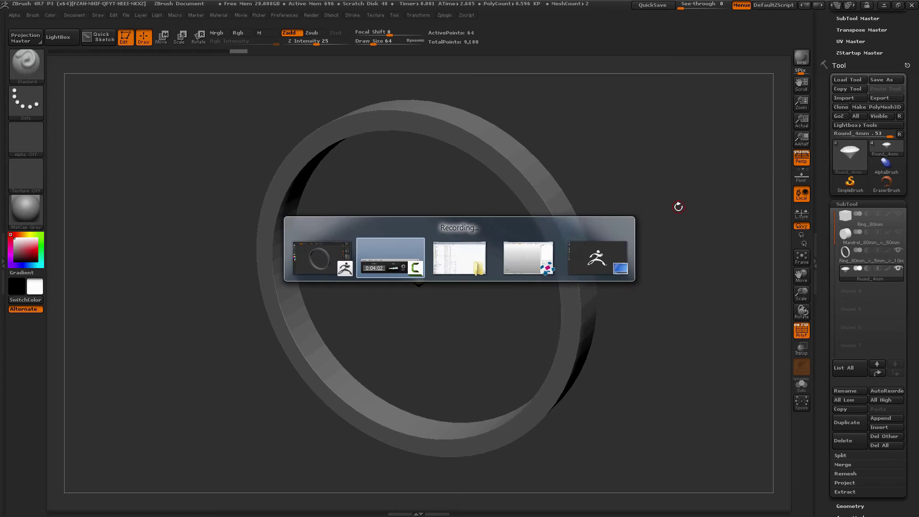
key(alt+Tab)
key(alt+Tab)
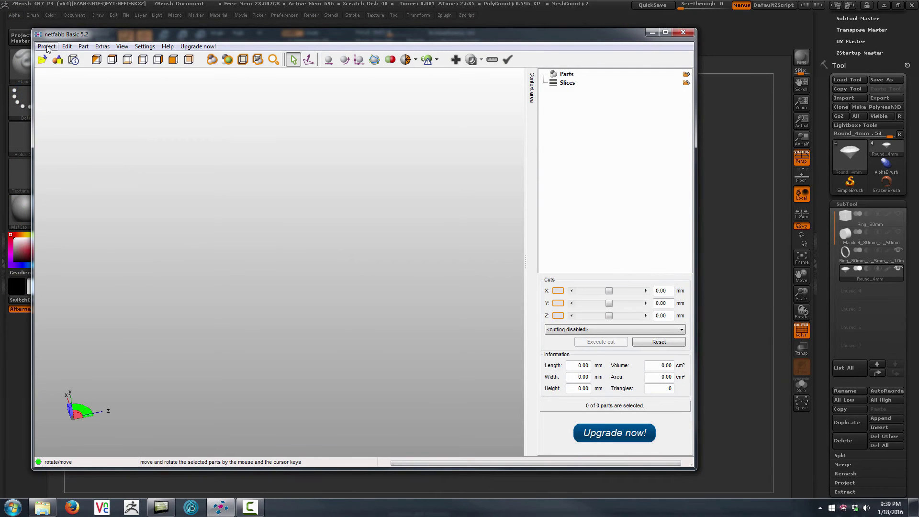
click(47, 46)
click(34, 80)
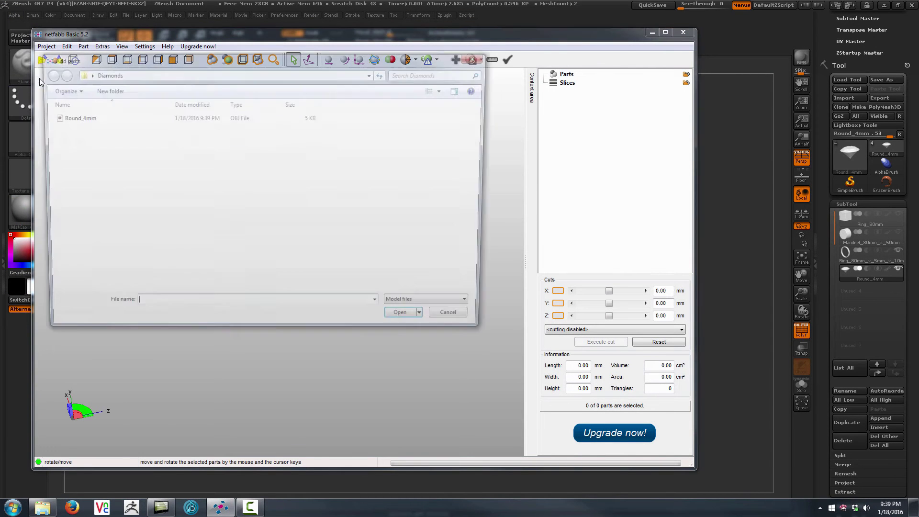
double_click(70, 117)
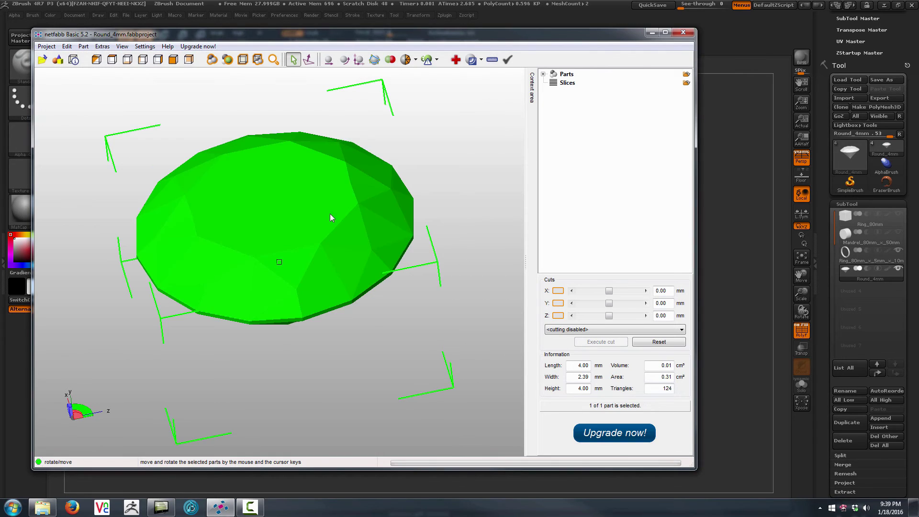
Inspect the round gem from several angles and check its length, width and height.
scroll(412, 333, down, 3)
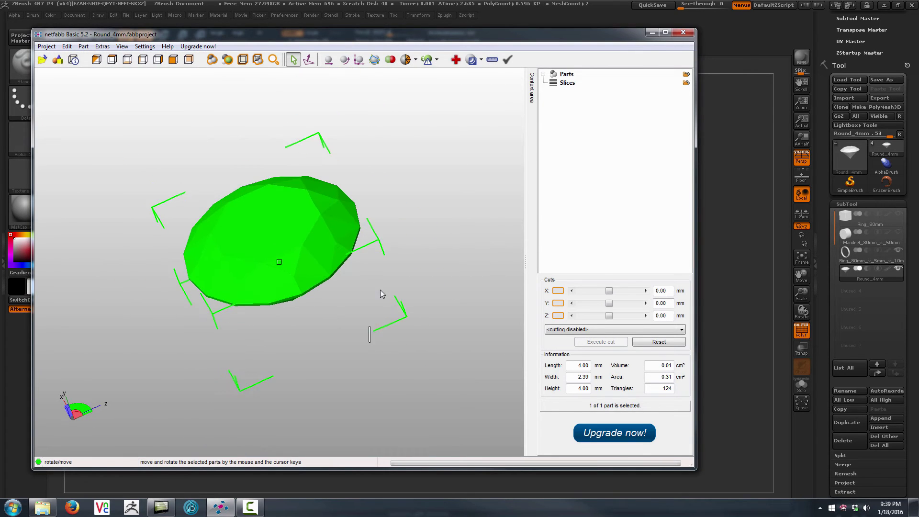
click(376, 330)
click(330, 258)
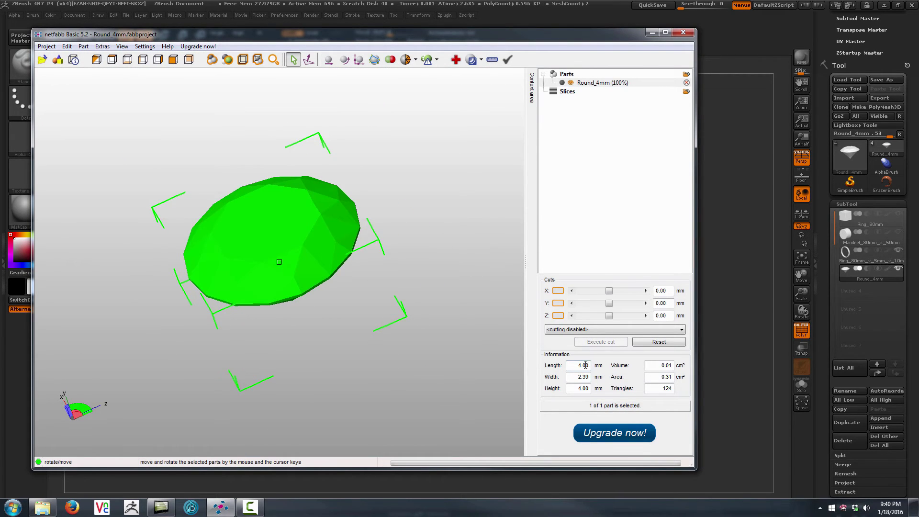
right_drag(367, 307, 293, 254)
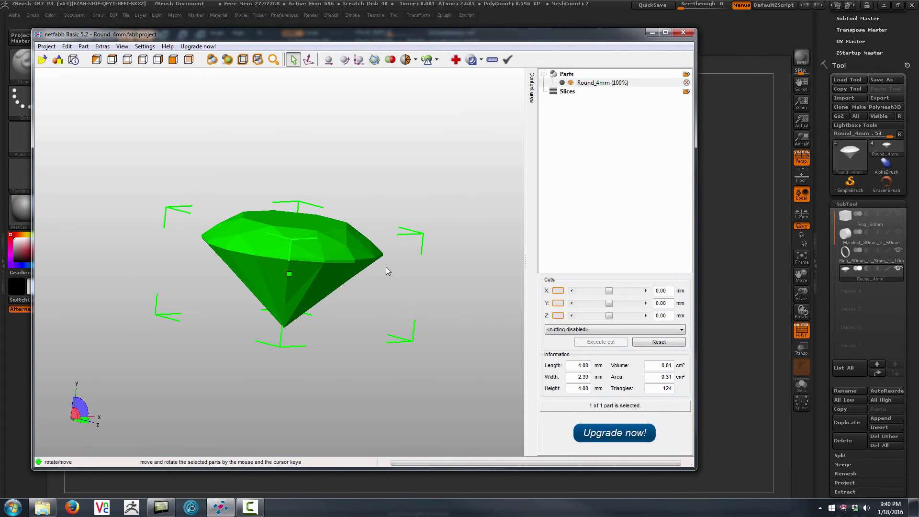
right_drag(387, 270, 362, 268)
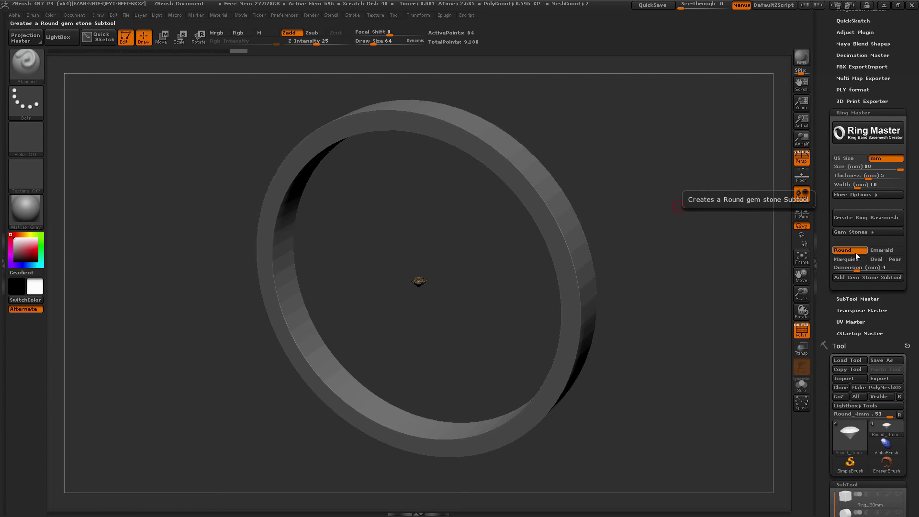
Switch to Windows Explorer, open the RingMaster_4R7 folder inside ZStartup's ZPlugs64 folder, and select the Emerald gem file.
key(alt+Tab)
key(Tab)
key(Tab)
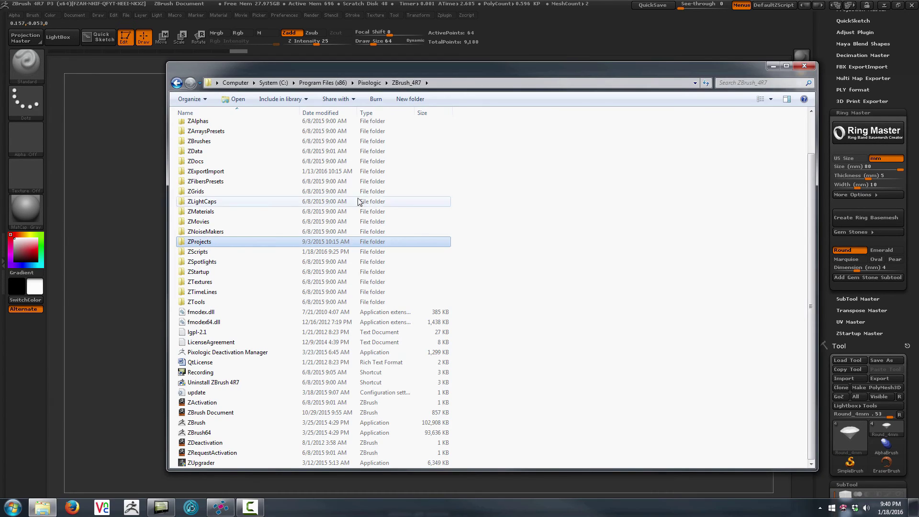
double_click(200, 274)
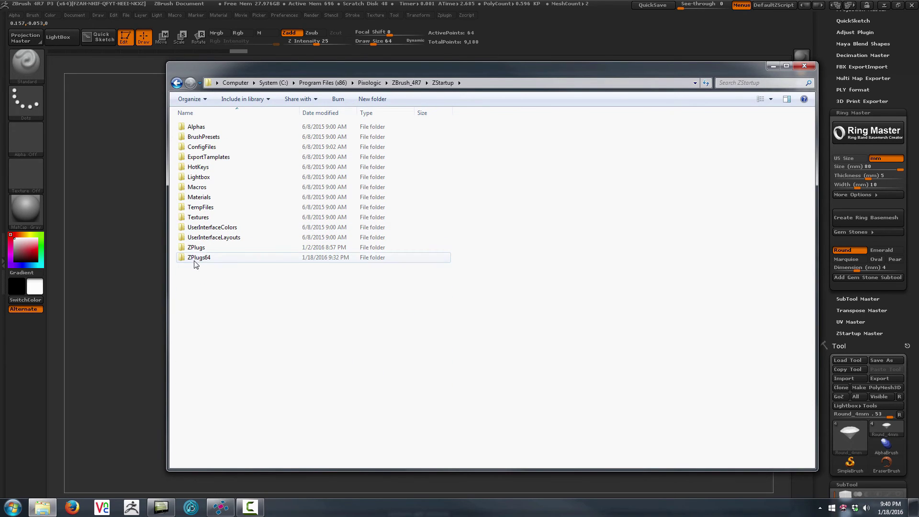
click(209, 260)
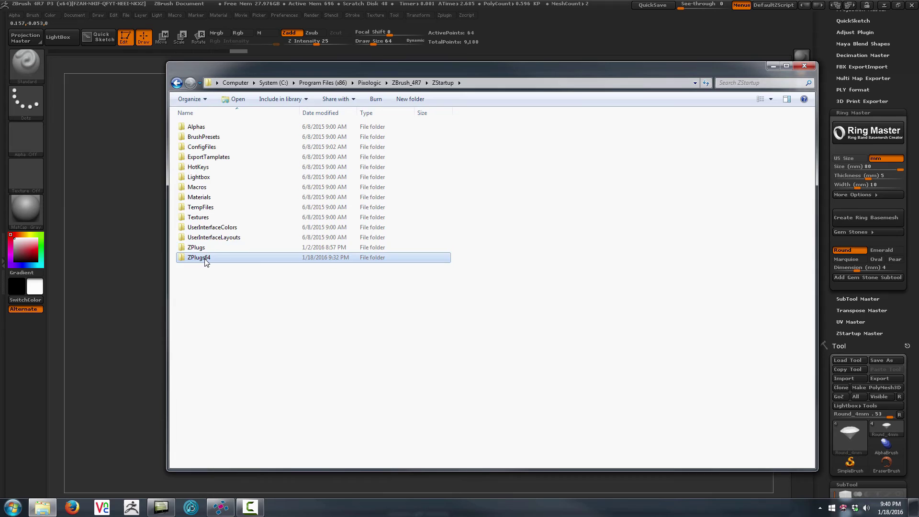
double_click(198, 257)
double_click(218, 207)
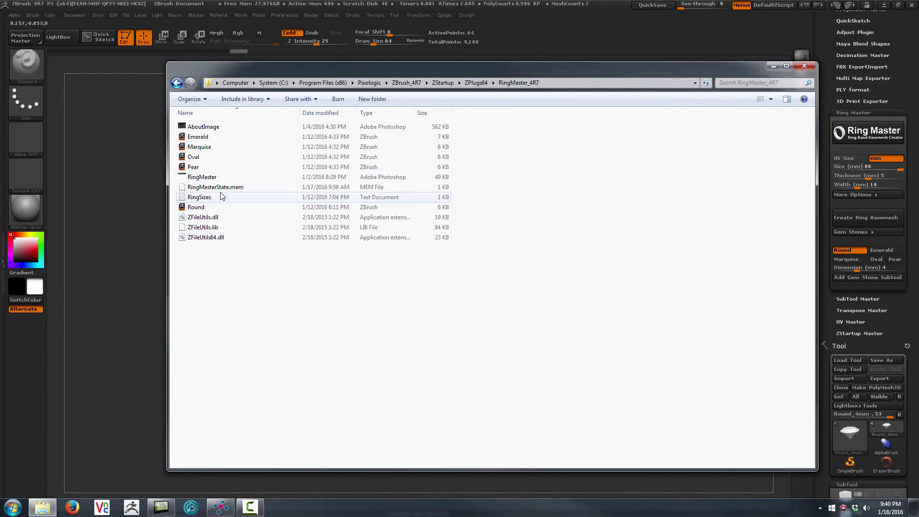
click(212, 138)
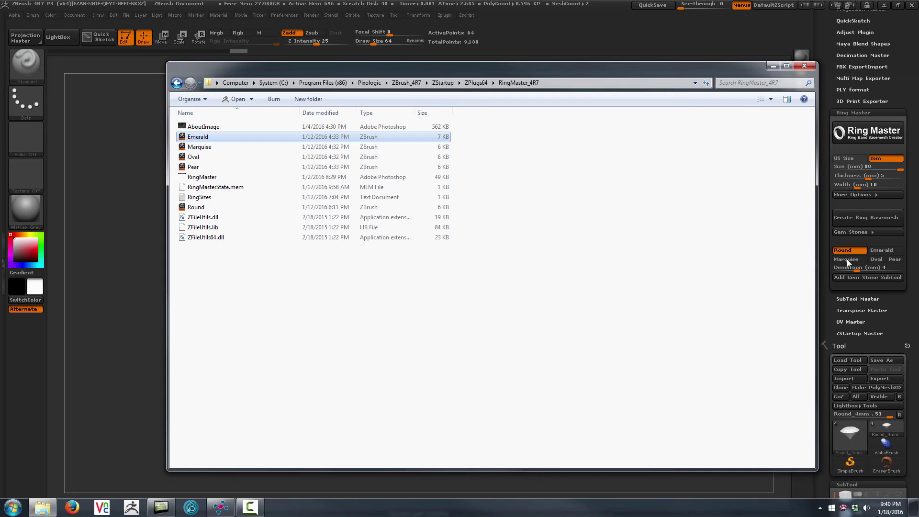
Add an oval gem stone with a 4 mm dimension as a subtool in ZBrush and hide the Round_4mm subtool.
click(881, 260)
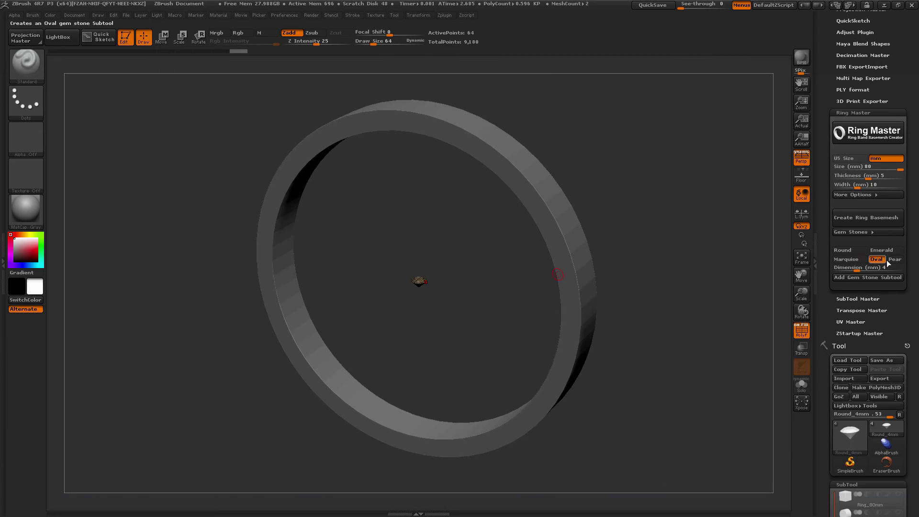
click(860, 277)
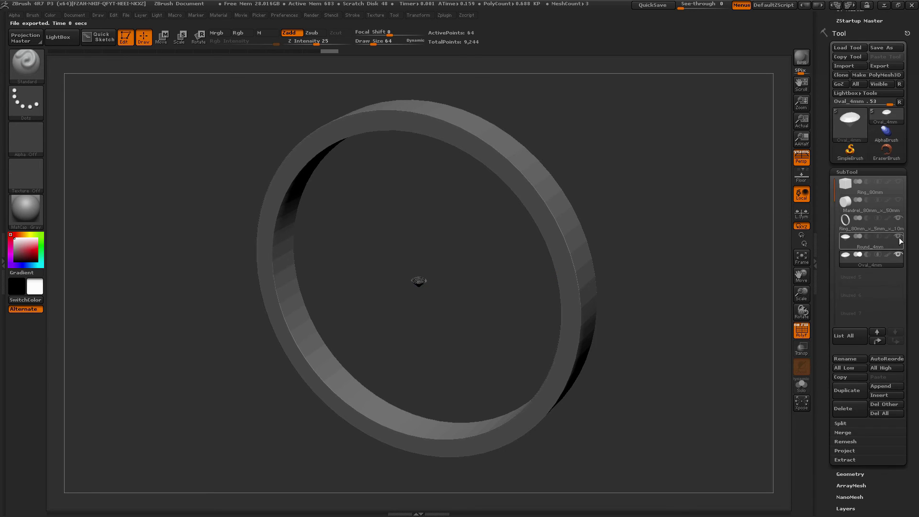
alt+drag(606, 246, 480, 227)
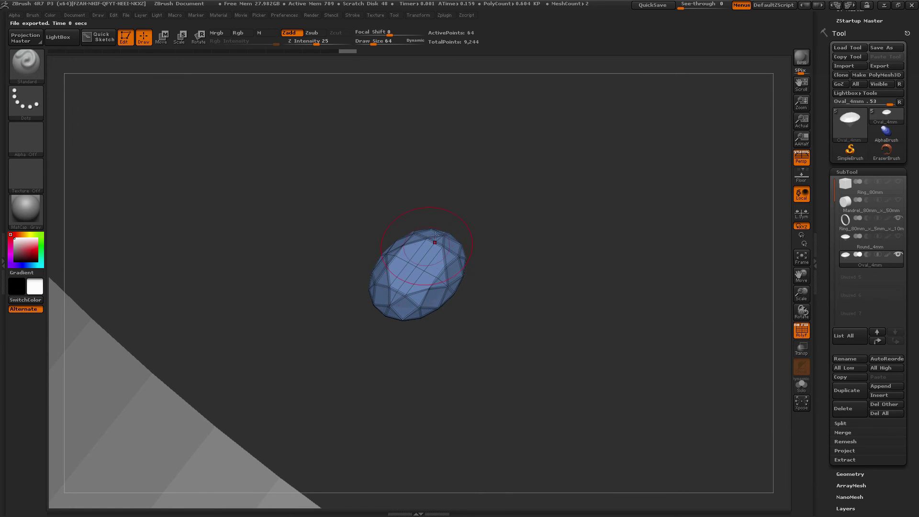
drag(459, 234, 449, 270)
drag(428, 321, 527, 309)
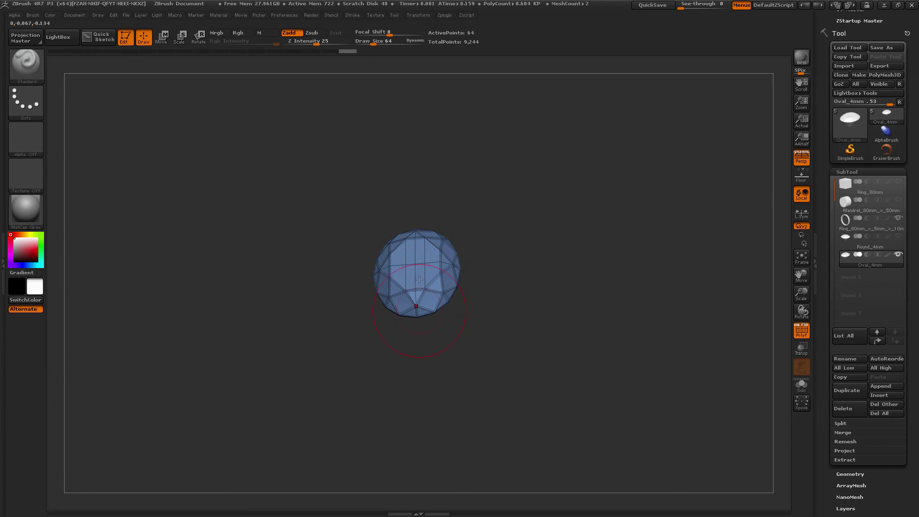
shift+drag(463, 192, 468, 207)
alt+drag(542, 357, 461, 196)
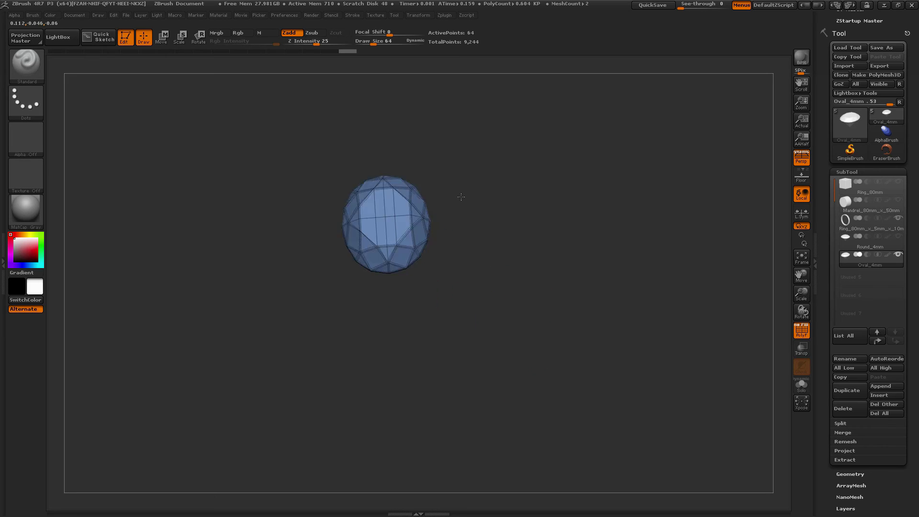
Move the oval gem from the ring's centre onto the outer surface at the top of the band.
key(f)
drag(458, 293, 734, 332)
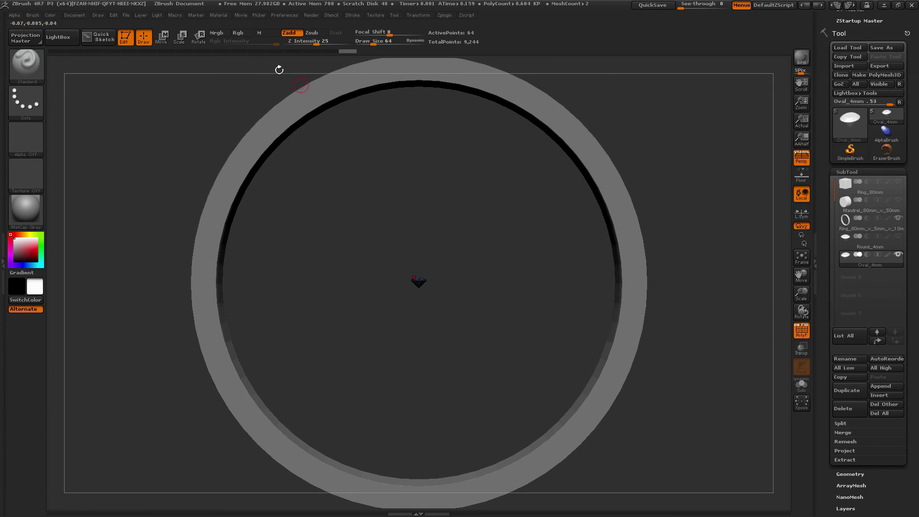
key(w)
alt+drag(437, 215, 438, 241)
drag(451, 283, 445, 250)
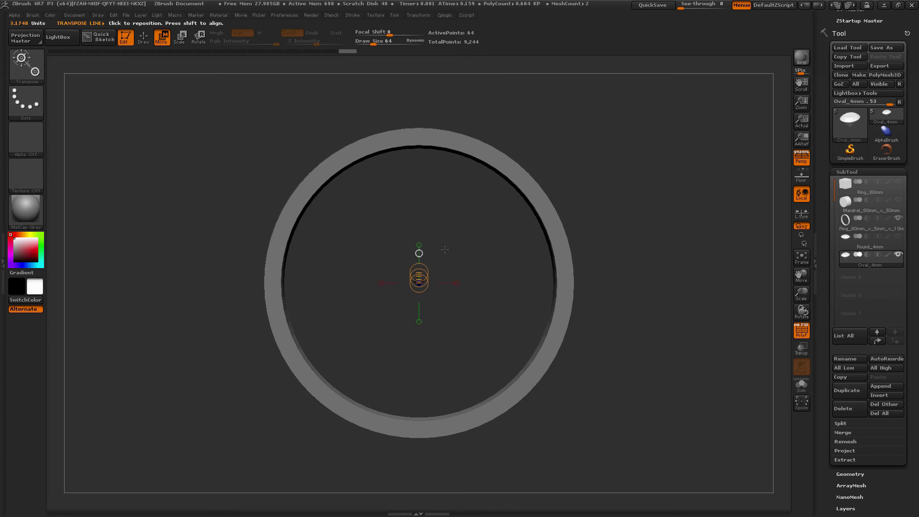
drag(419, 278, 475, 163)
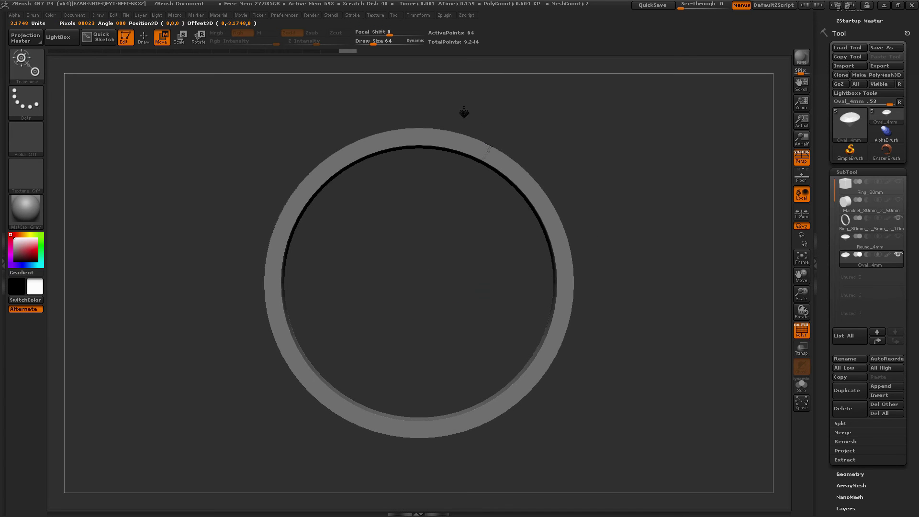
drag(449, 125, 353, 98)
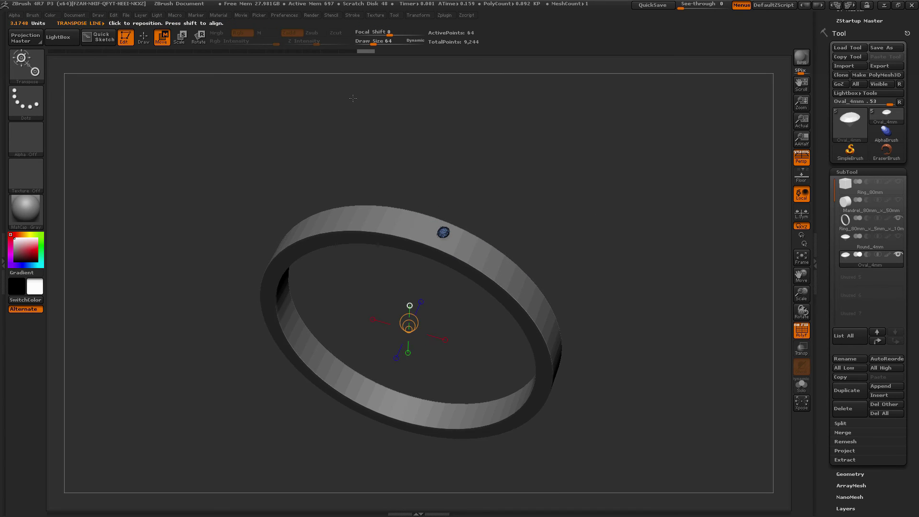
click(145, 39)
Turn off the polyframe display and check the oval gem's placement on the ring from several angles.
drag(585, 177, 591, 213)
key(shift+f)
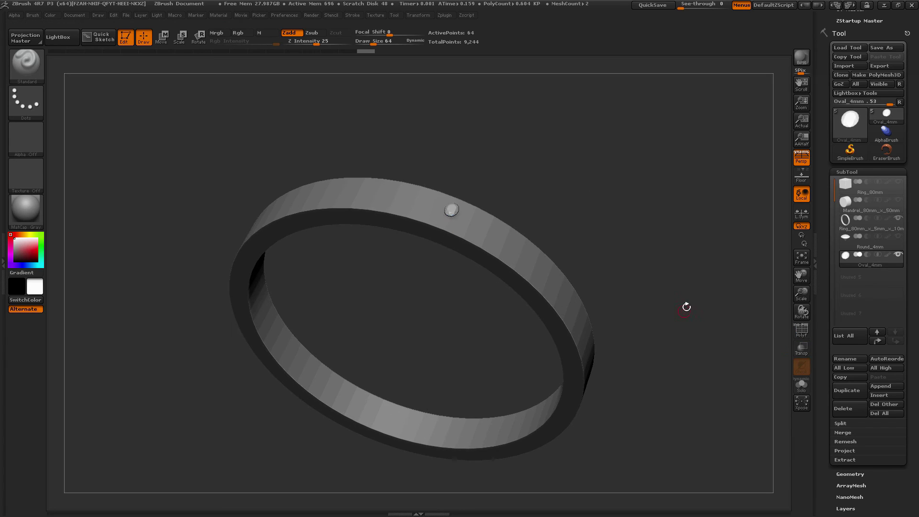
mouse_move(688, 308)
mouse_down()
mouse_move(692, 247)
mouse_move(683, 248)
mouse_move(683, 226)
mouse_up()
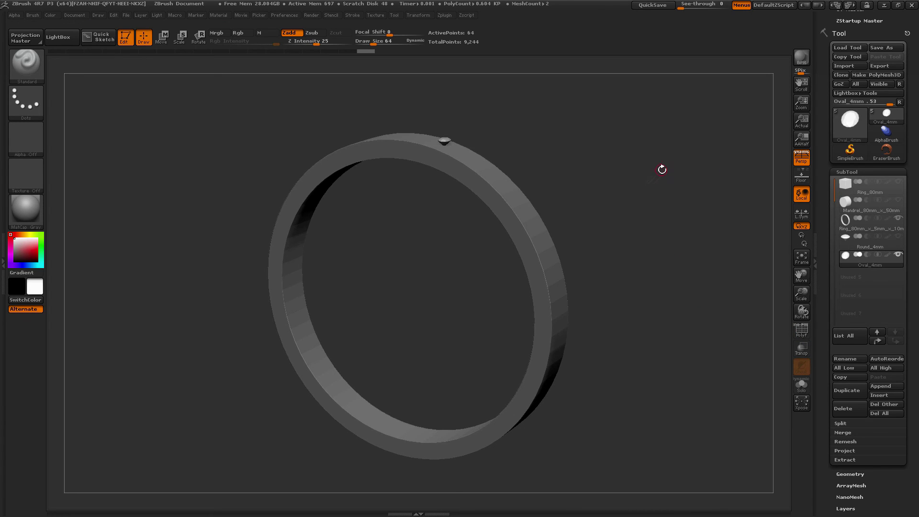
drag(661, 168, 660, 189)
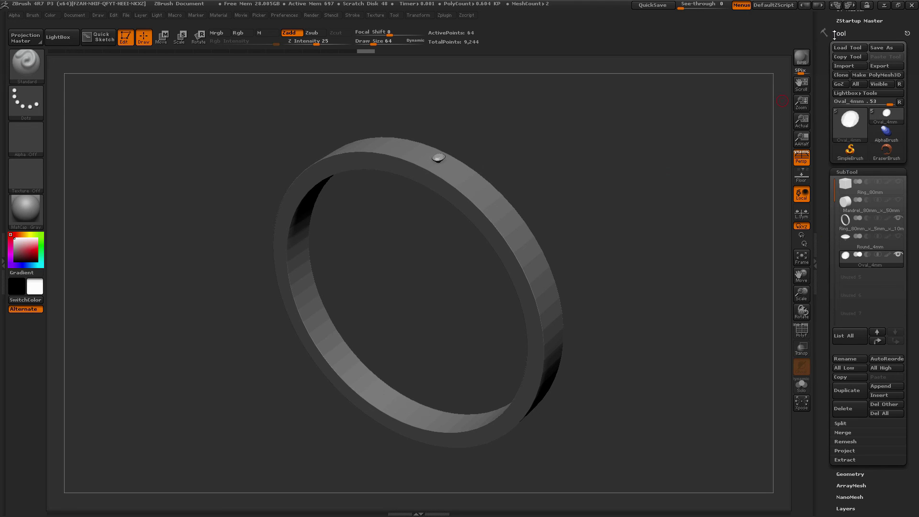
click(894, 50)
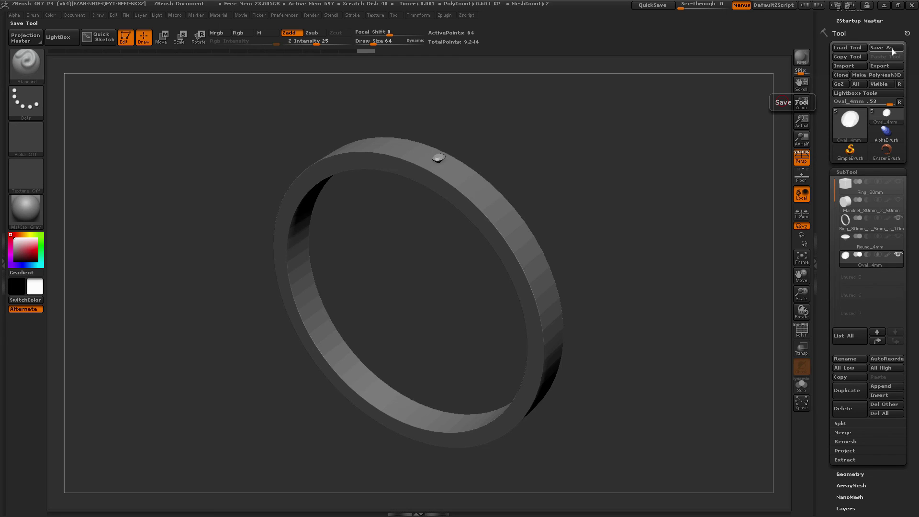
drag(638, 184, 537, 162)
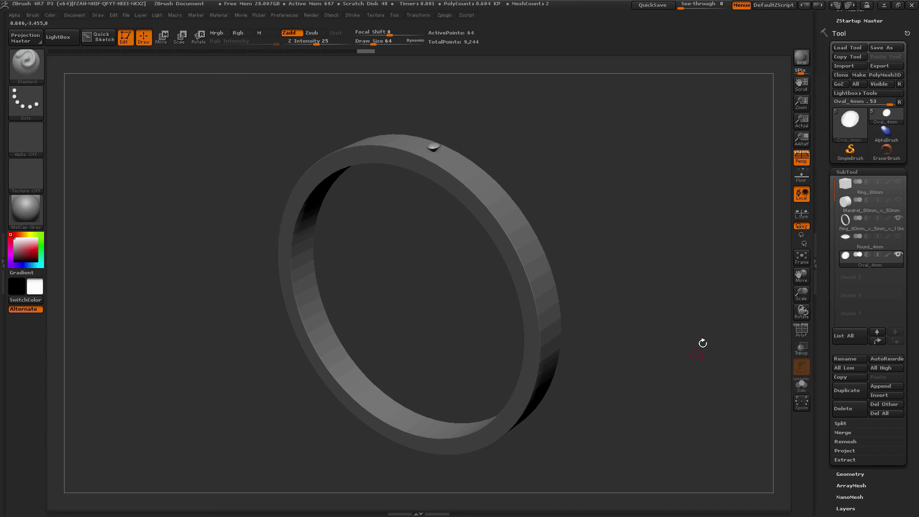
click(126, 14)
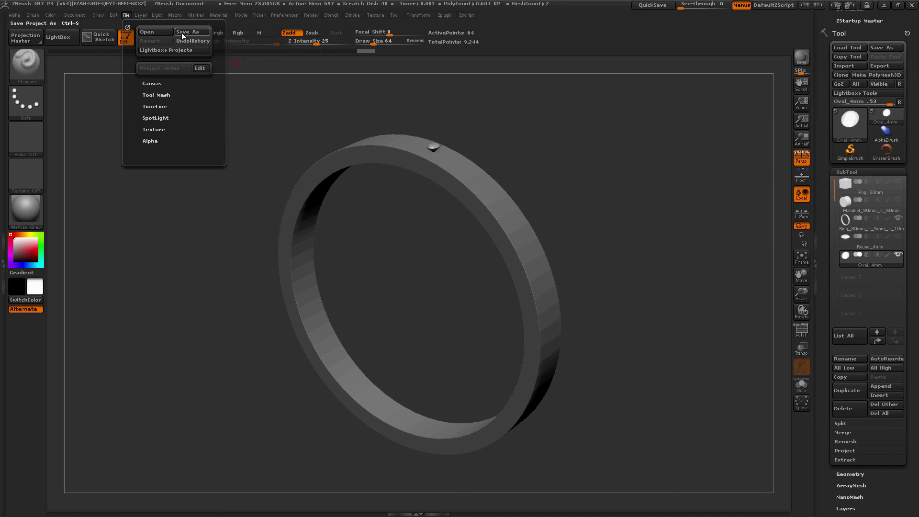
drag(655, 268, 324, 150)
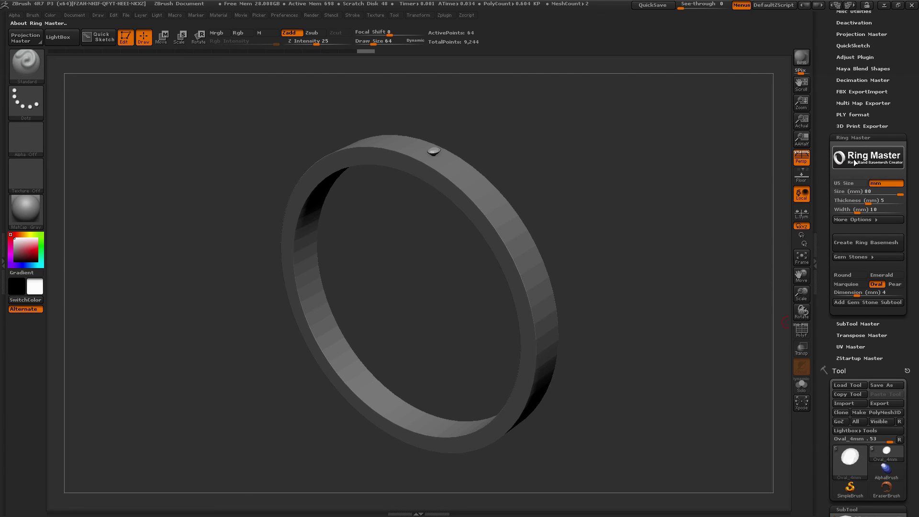
View the Ring Master plugin's about information and close it.
click(868, 161)
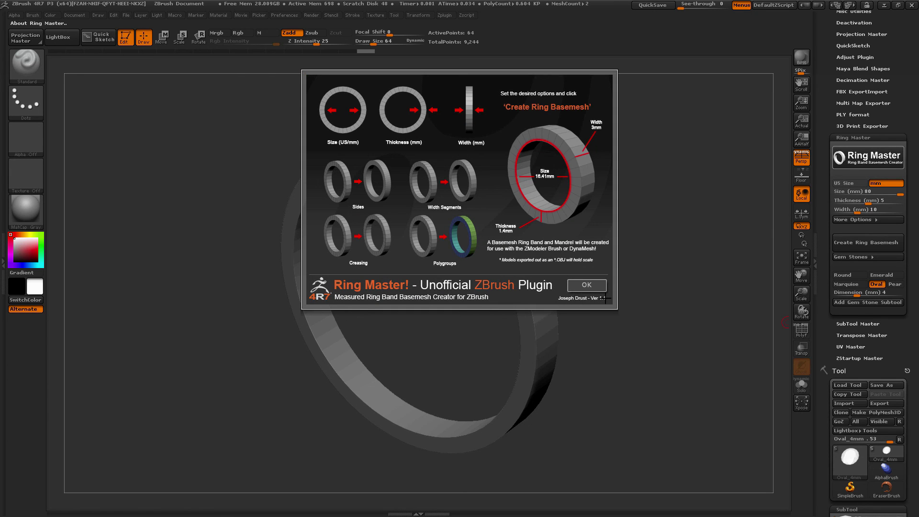
click(587, 285)
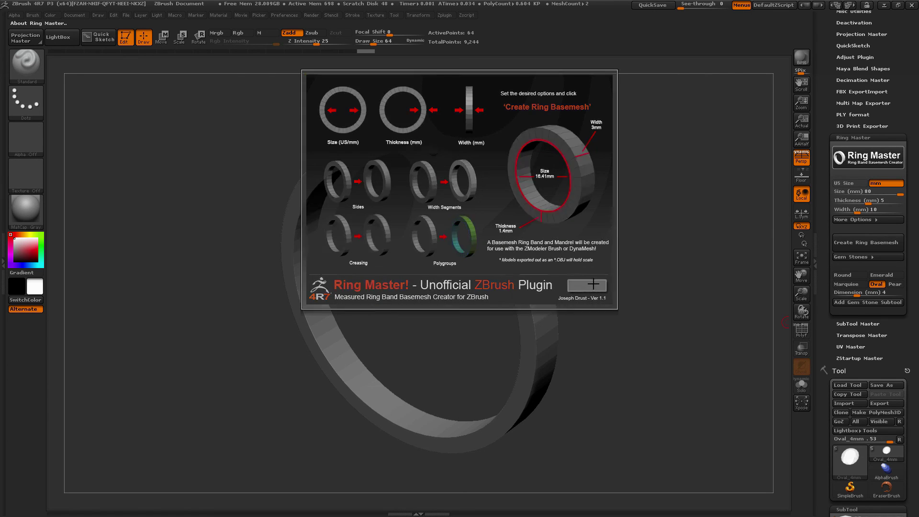
drag(659, 232, 623, 189)
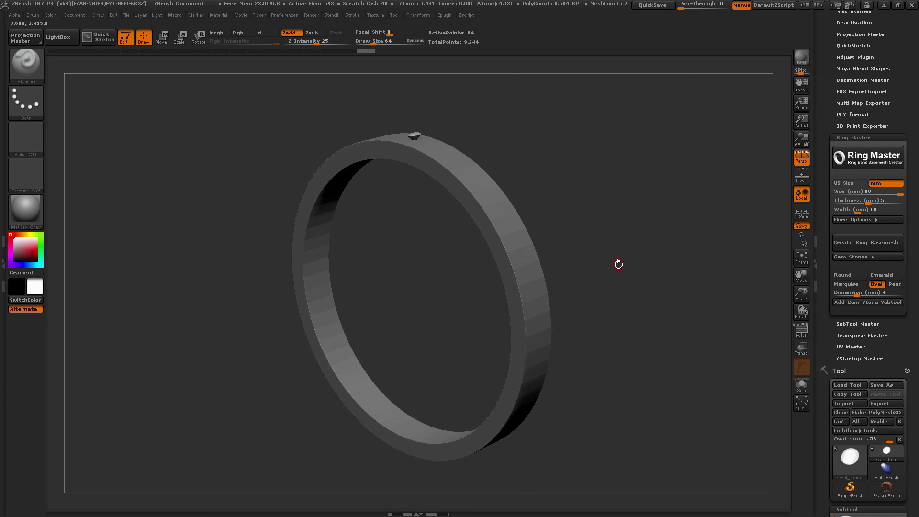